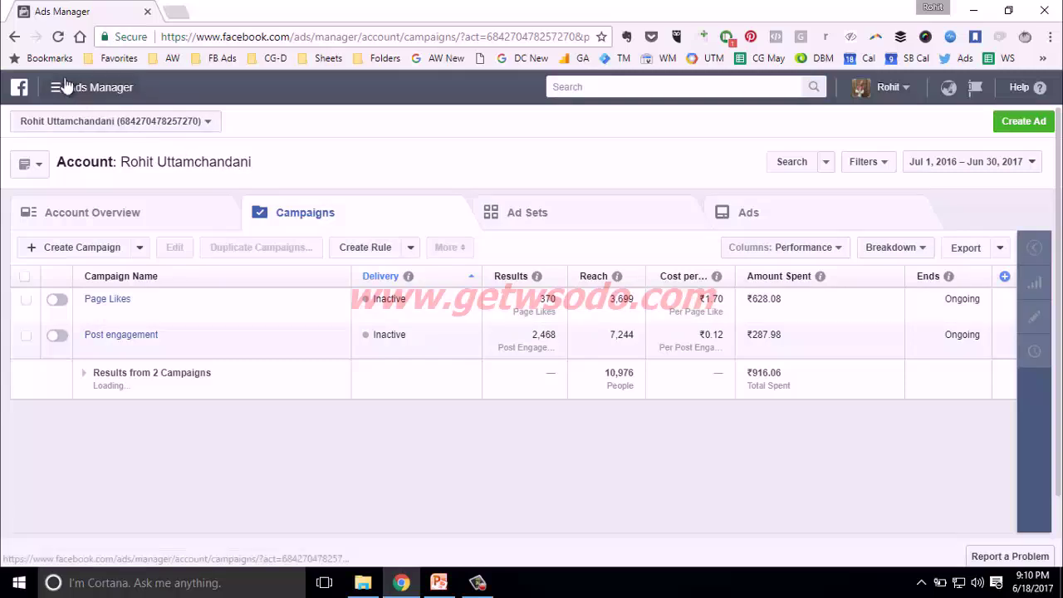
- Open the Audiences page and start creating a custom audience
{"action": "left_click", "coordinate": [74, 93]}
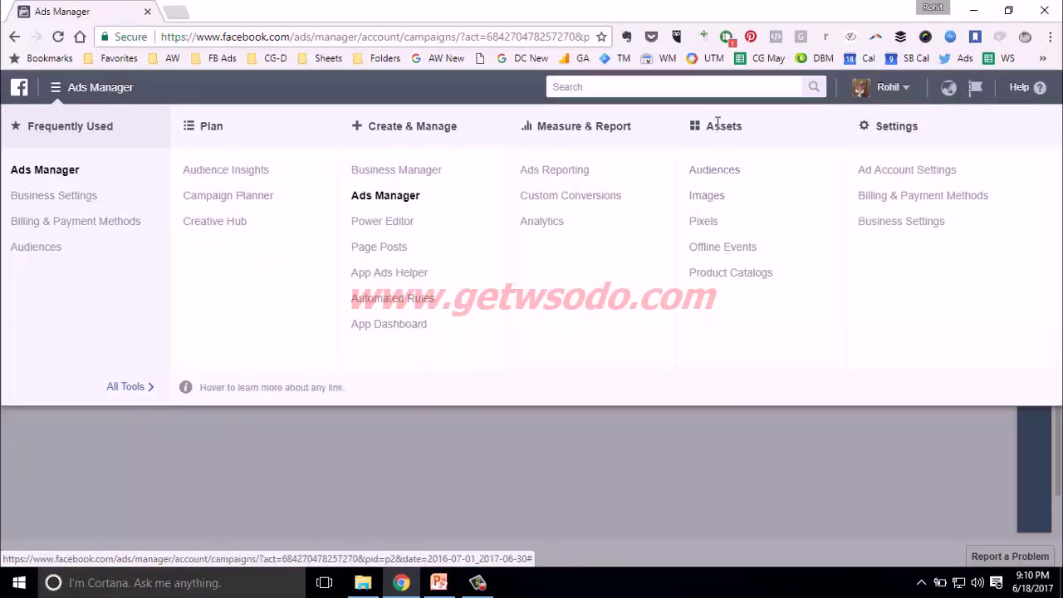
{"action": "left_click", "coordinate": [714, 171]}
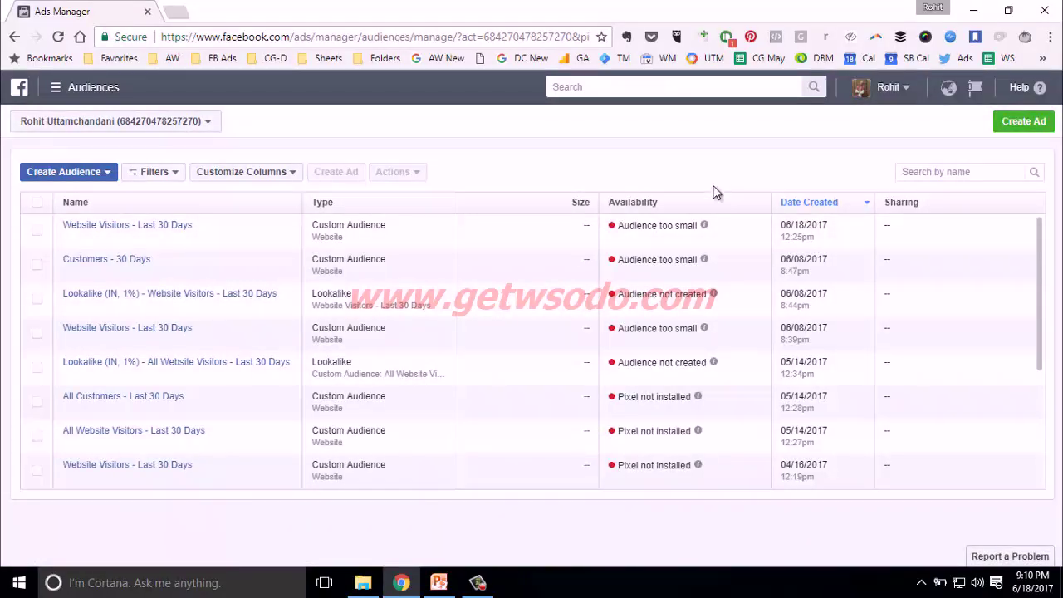
{"action": "left_click", "coordinate": [105, 178]}
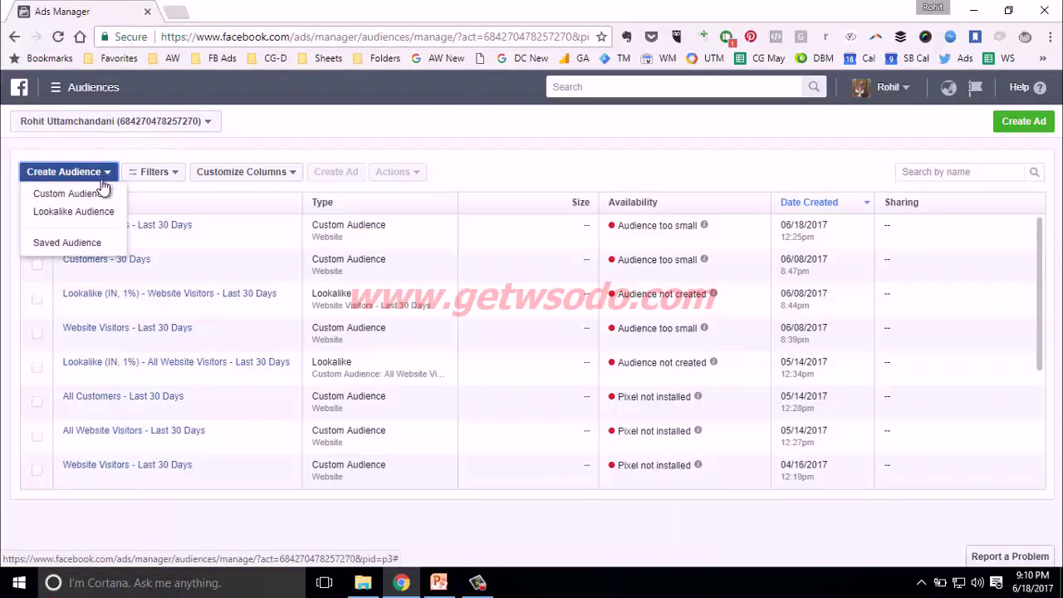
{"action": "left_click", "coordinate": [75, 196]}
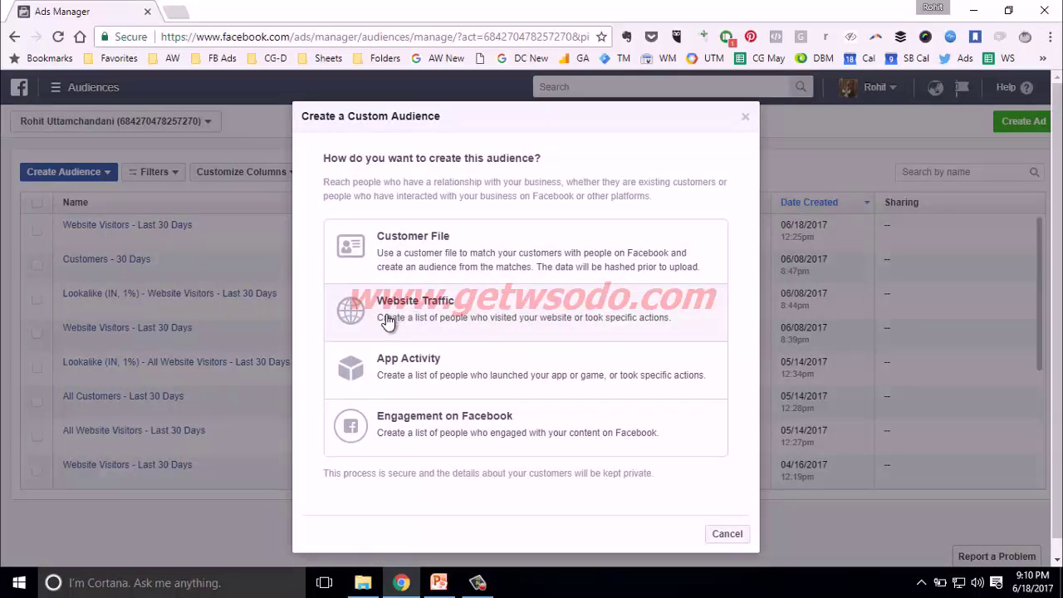
- Base the custom audience on website traffic, covering all website visitors in the past 180 days
{"action": "left_click", "coordinate": [551, 323]}
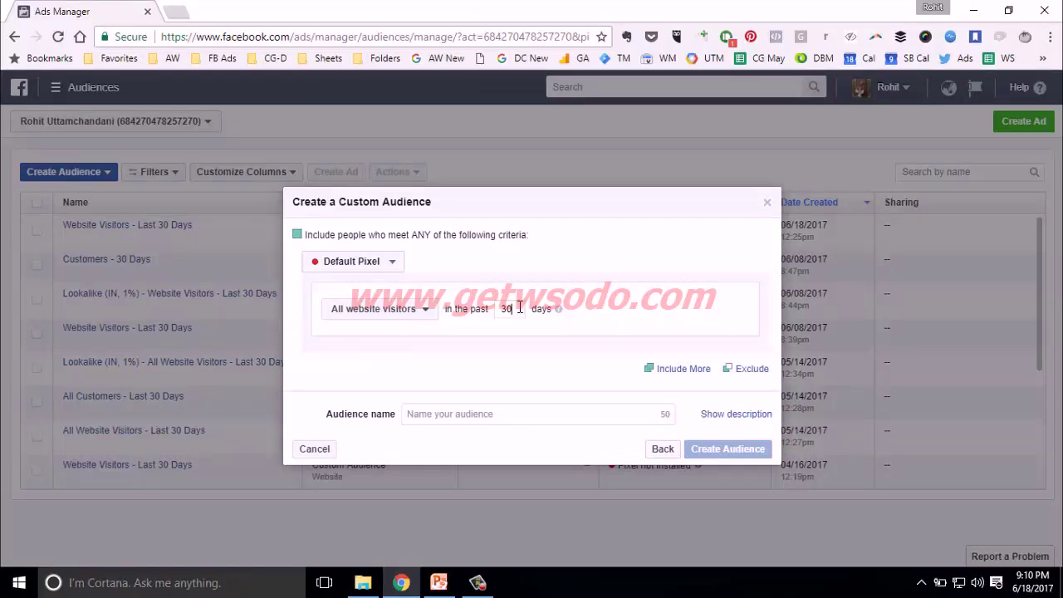
{"action": "left_click_drag", "start_coordinate": [518, 308], "coordinate": [495, 309]}
{"action": "type", "text": "180"}
- Target people who visited specific web pages in the past 30 days, with a URL containing "thank"
{"action": "left_click", "coordinate": [431, 315]}
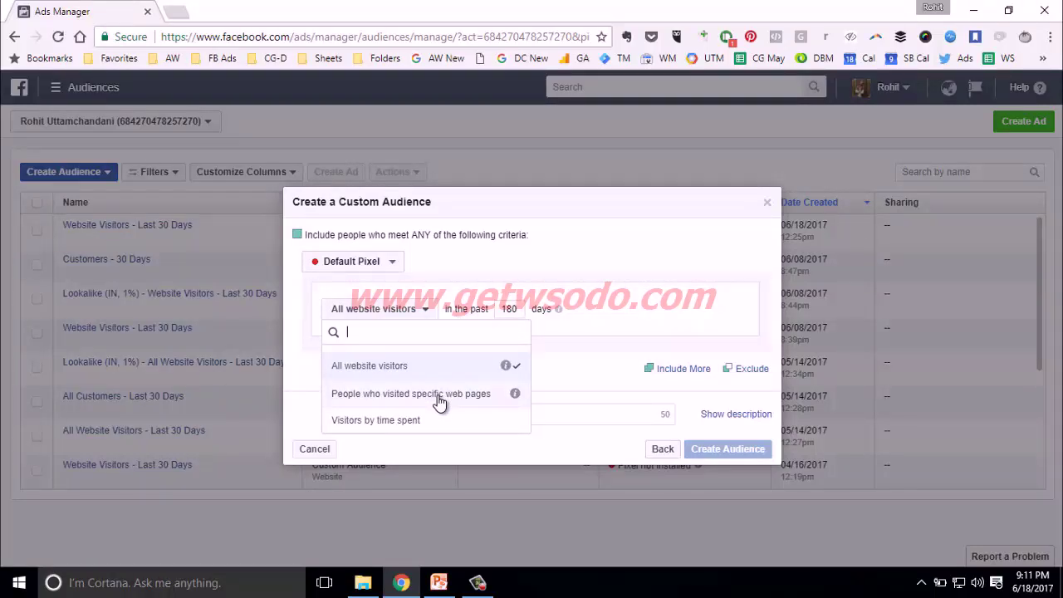
{"action": "left_click", "coordinate": [439, 397]}
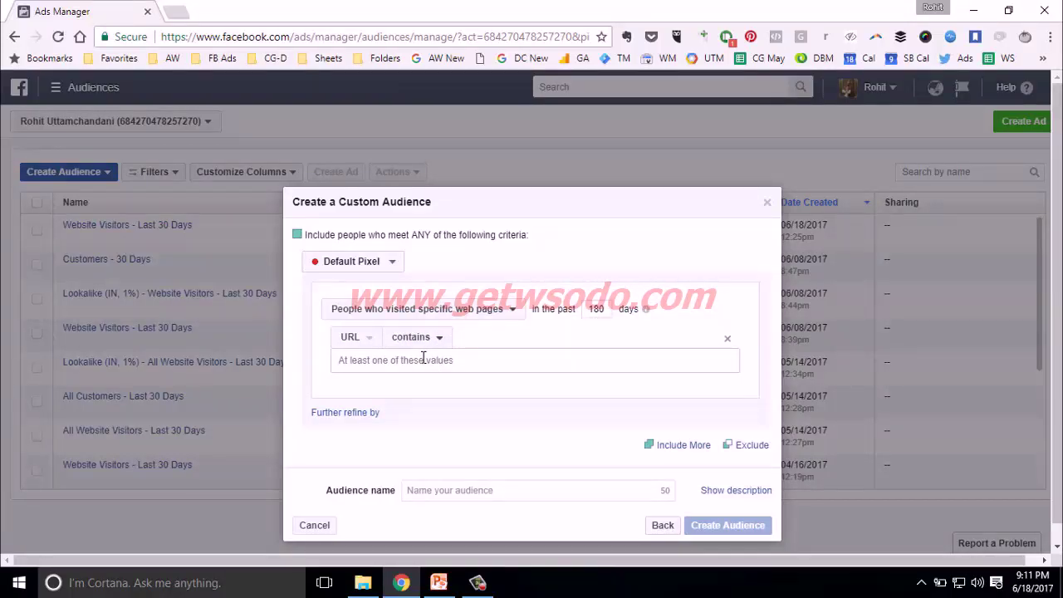
{"action": "double_click", "coordinate": [601, 309]}
{"action": "type", "text": "30"}
{"action": "left_click", "coordinate": [411, 364]}
{"action": "type", "text": "thank"}
{"action": "key", "text": "Return"}
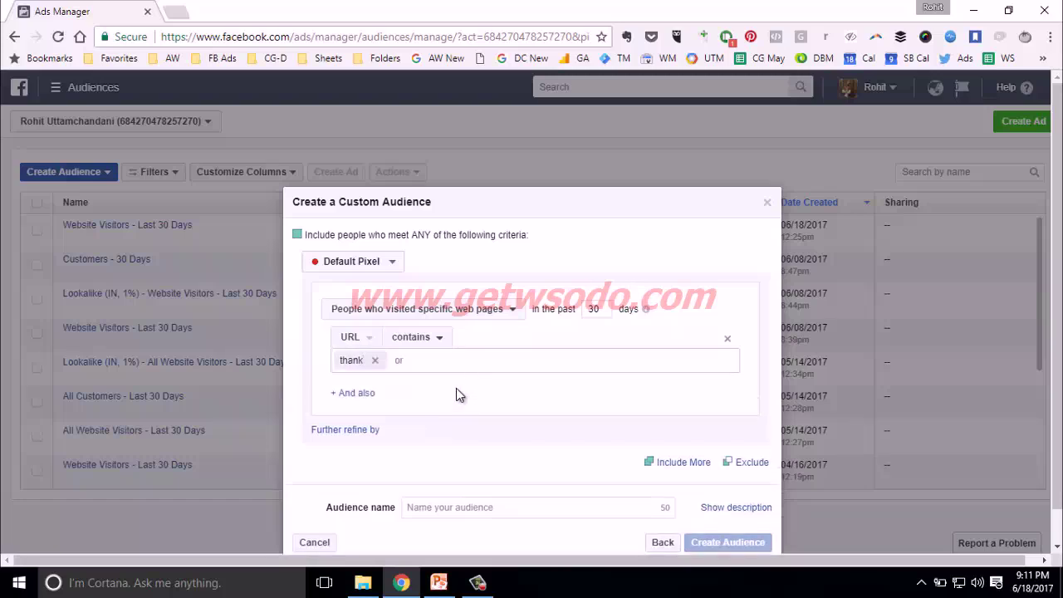
- Try the visitors by time spent criterion, check its percentile options, and discard the custom audience
{"action": "left_click", "coordinate": [442, 311]}
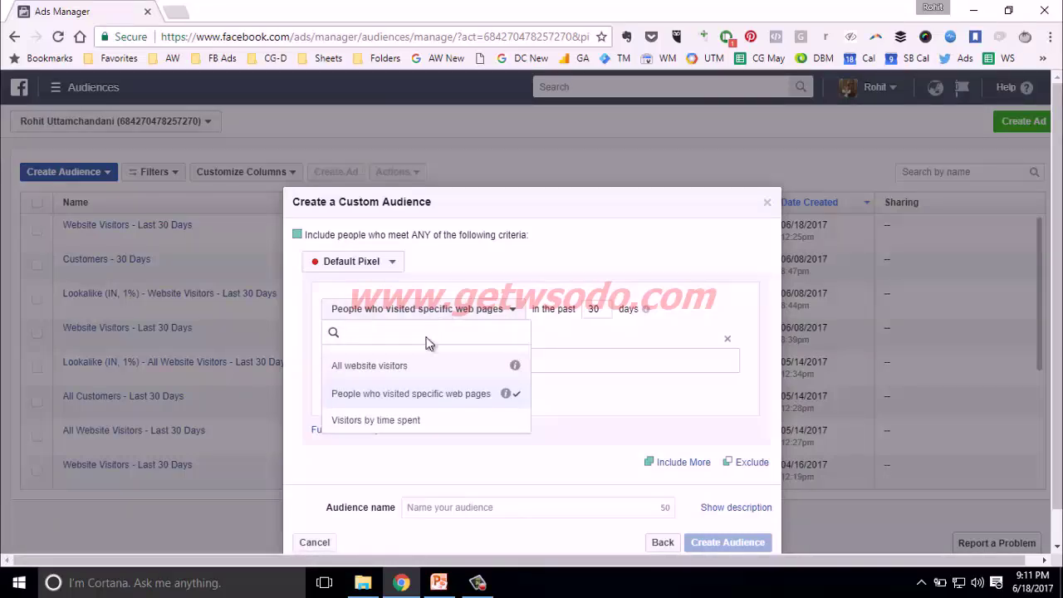
{"action": "left_click", "coordinate": [401, 422]}
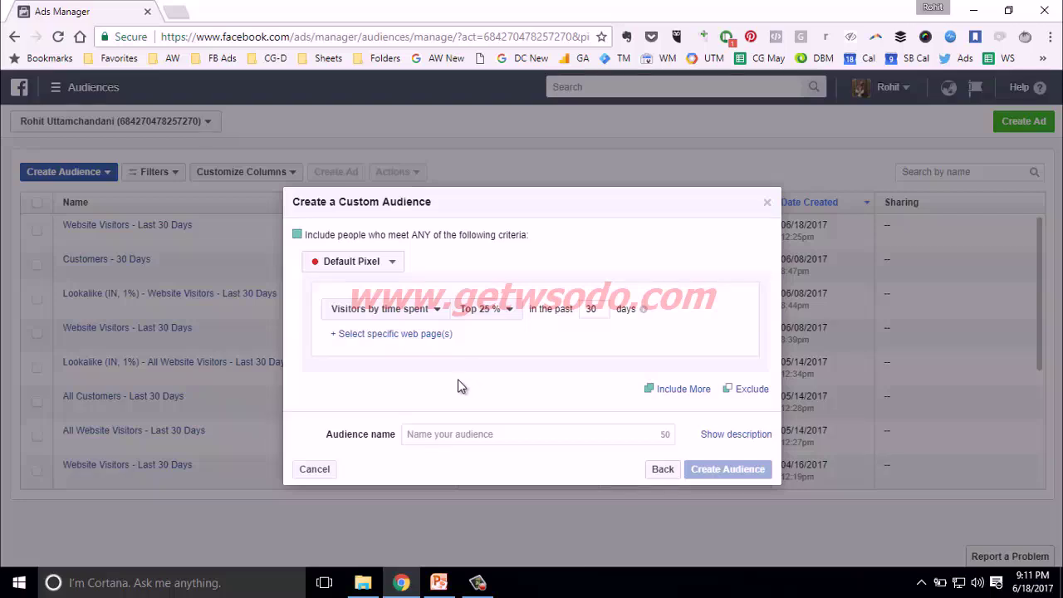
{"action": "left_click", "coordinate": [510, 314]}
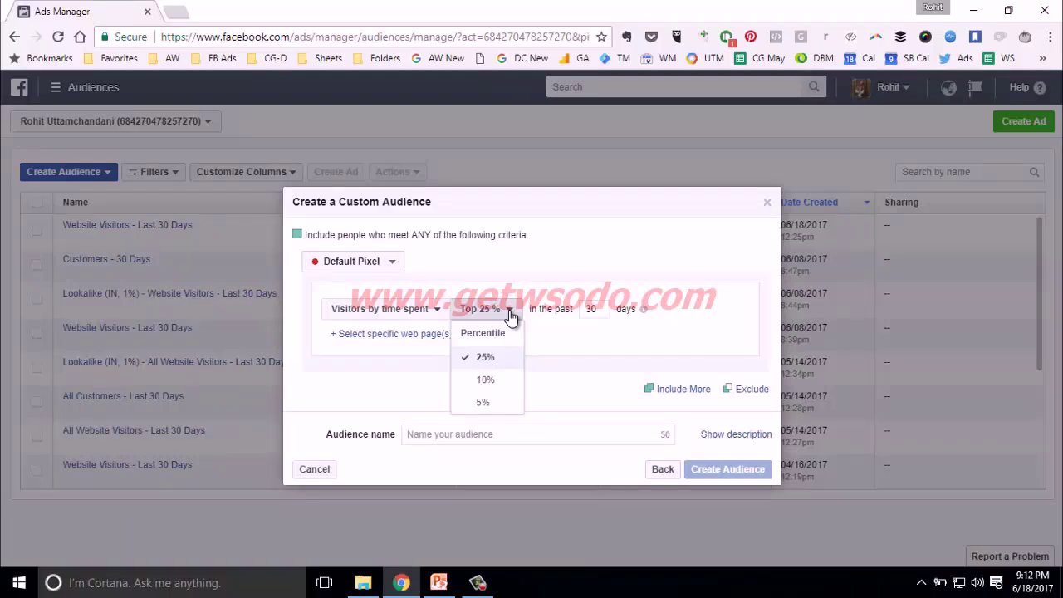
{"action": "left_click", "coordinate": [554, 334]}
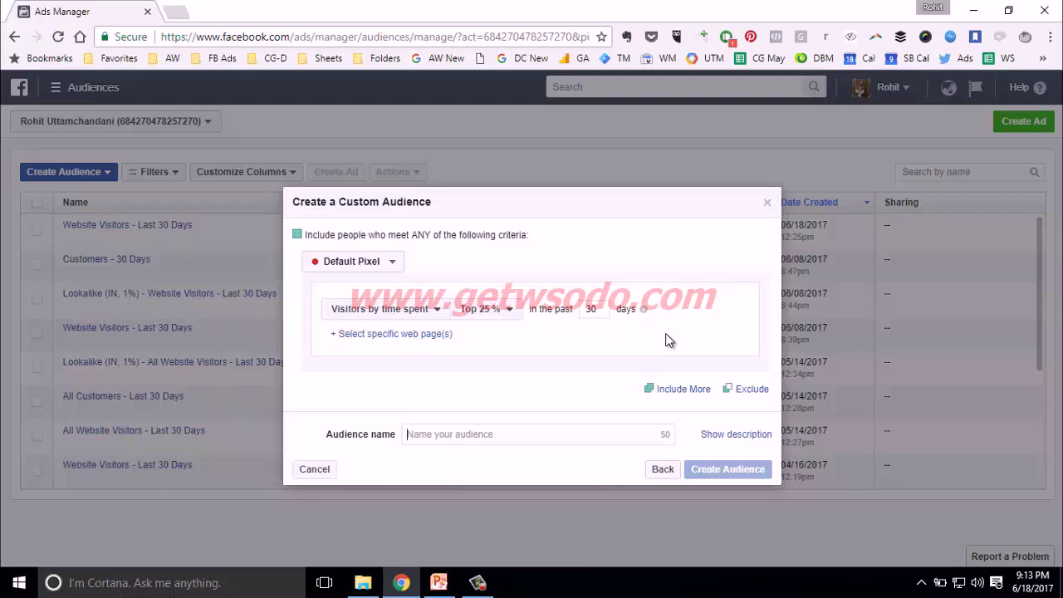
{"action": "left_click", "coordinate": [768, 202]}
- Start a lookalike audience and choose the "Website Visitors - Last 30 Days" custom audience as its source
{"action": "left_click", "coordinate": [83, 170]}
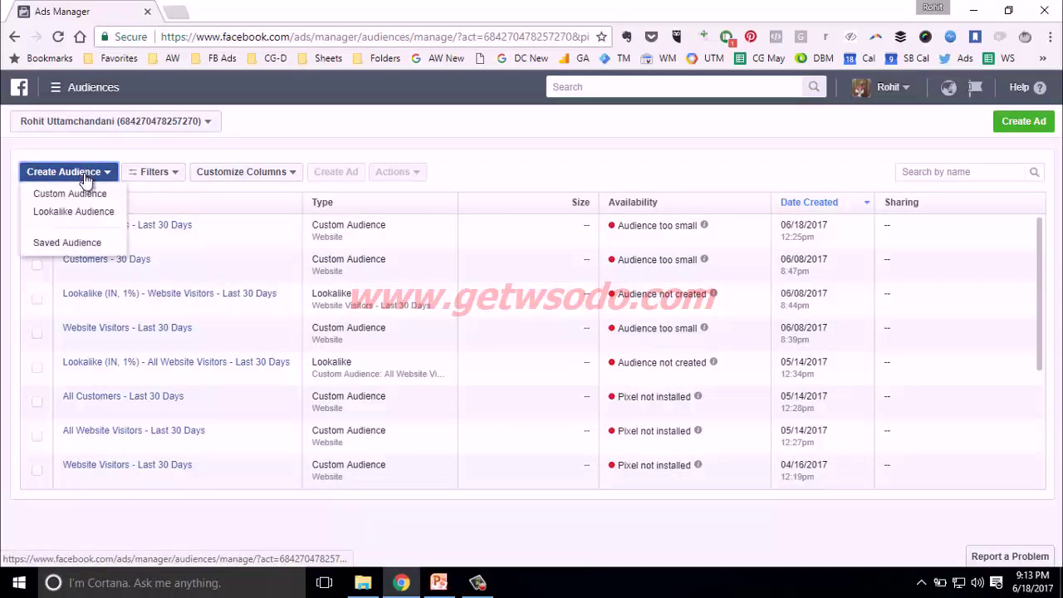
{"action": "left_click", "coordinate": [82, 212]}
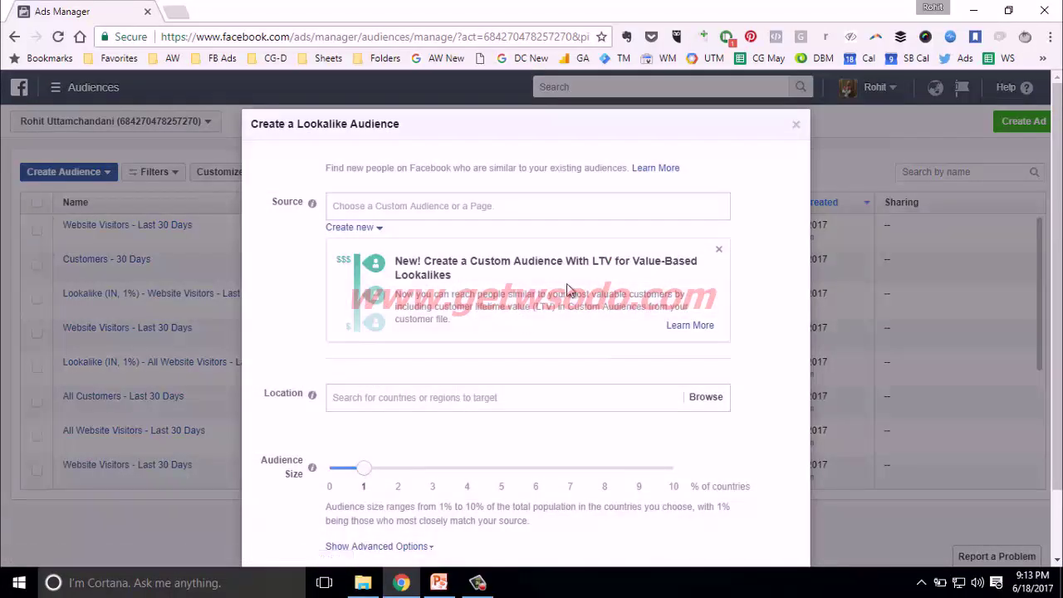
{"action": "left_click", "coordinate": [722, 253]}
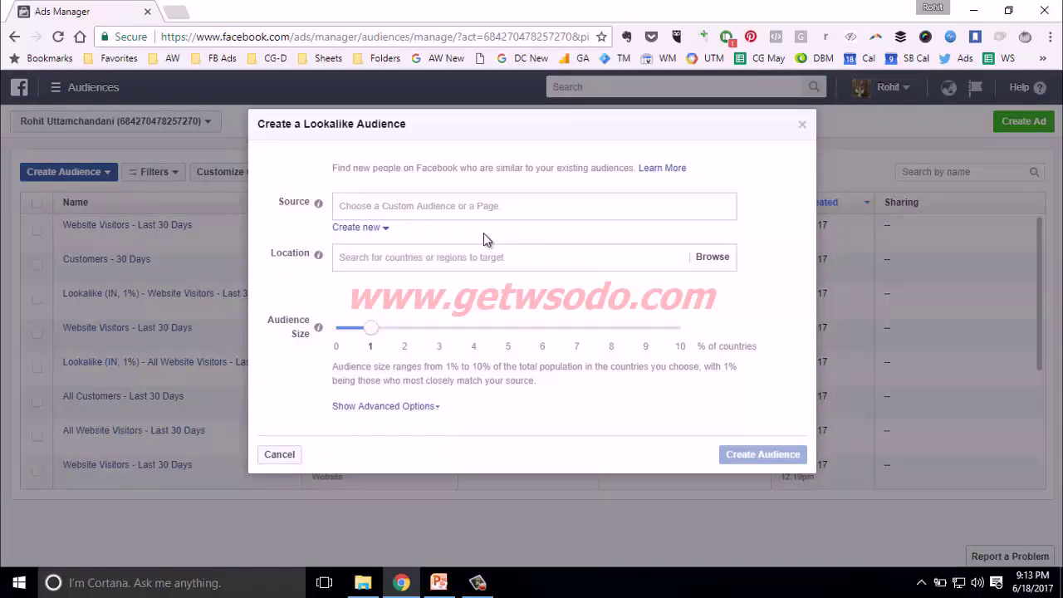
{"action": "left_click", "coordinate": [432, 208]}
{"action": "type", "text": "We"}
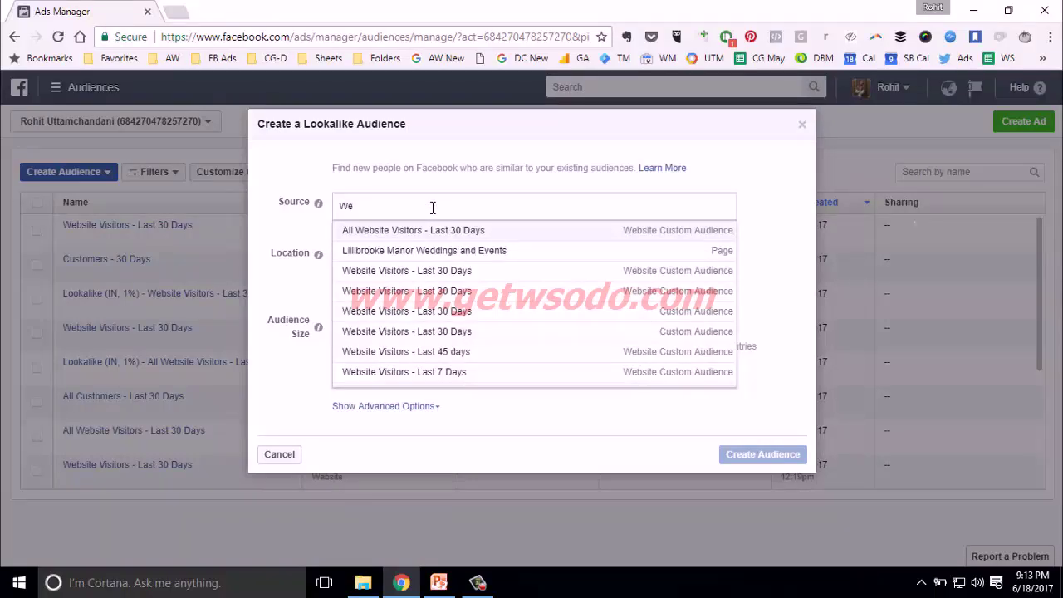
{"action": "type", "text": "bs"}
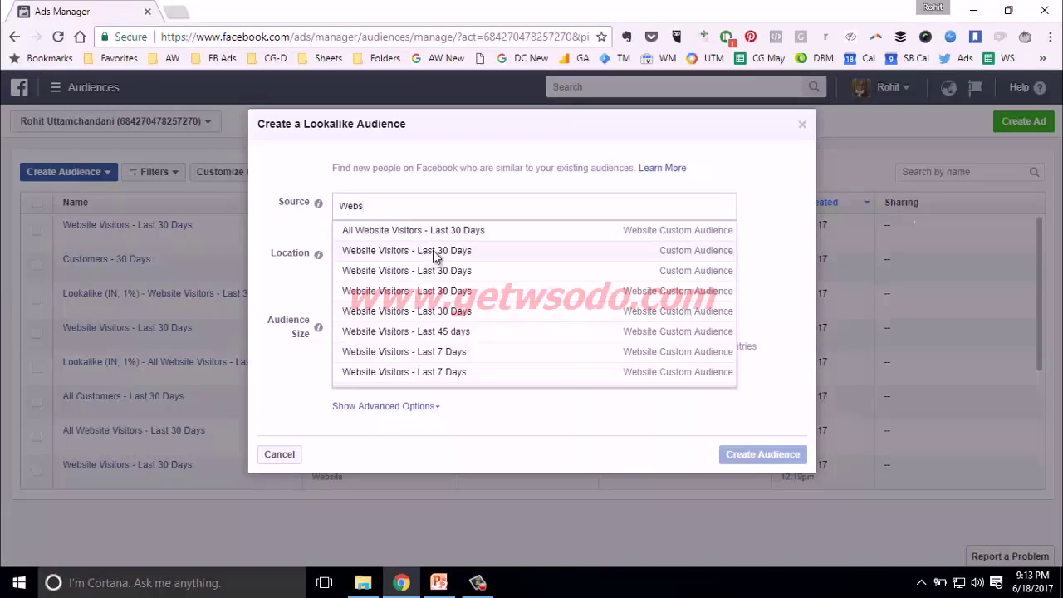
{"action": "left_click", "coordinate": [431, 250]}
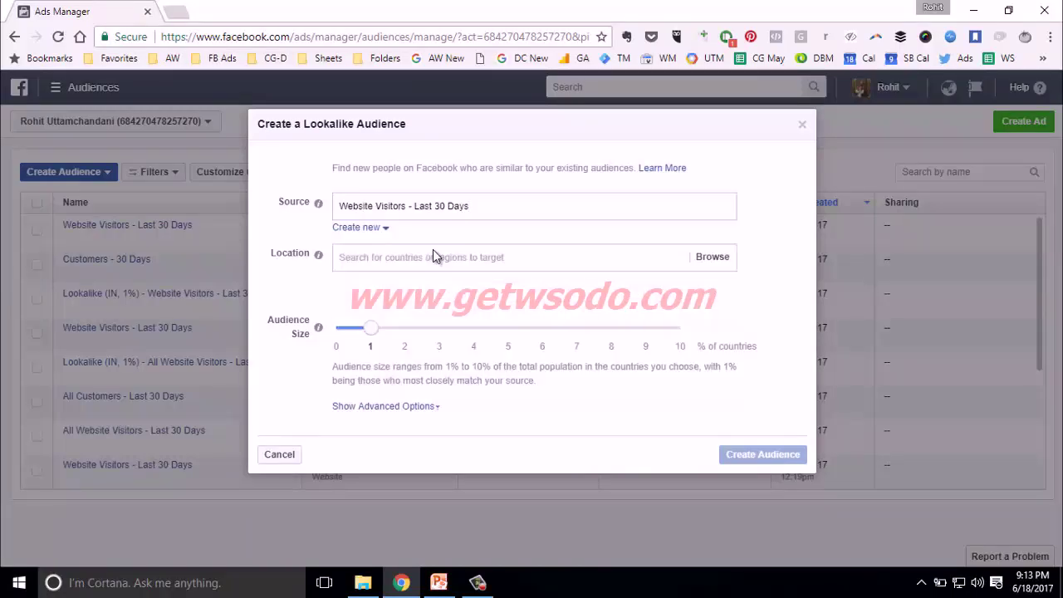
- Set the lookalike audience's target location to India
{"action": "left_click", "coordinate": [378, 256]}
{"action": "type", "text": "India"}
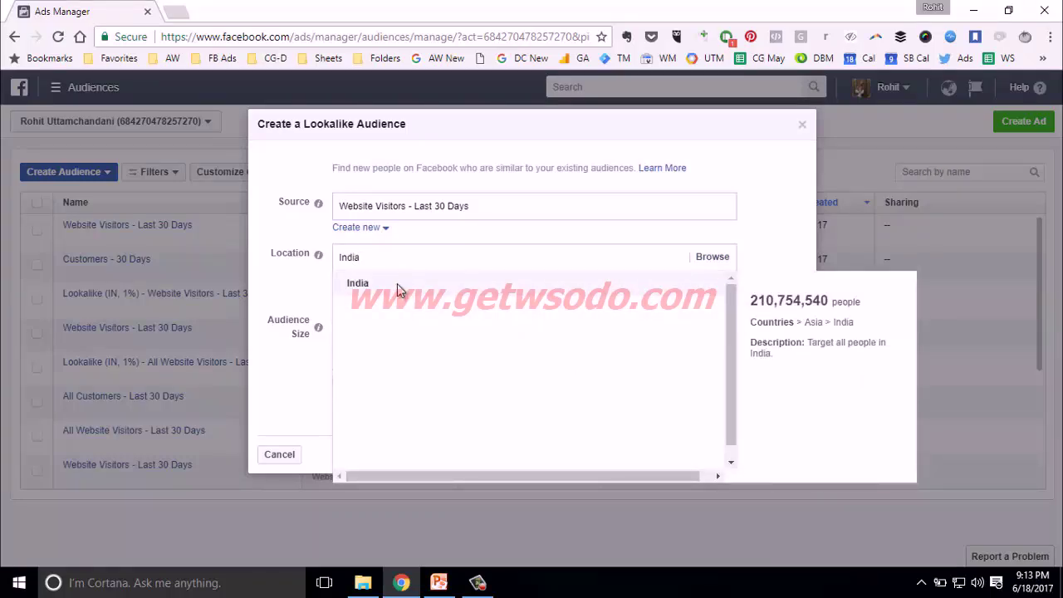
{"action": "left_click", "coordinate": [398, 287]}
{"action": "left_click", "coordinate": [295, 308]}
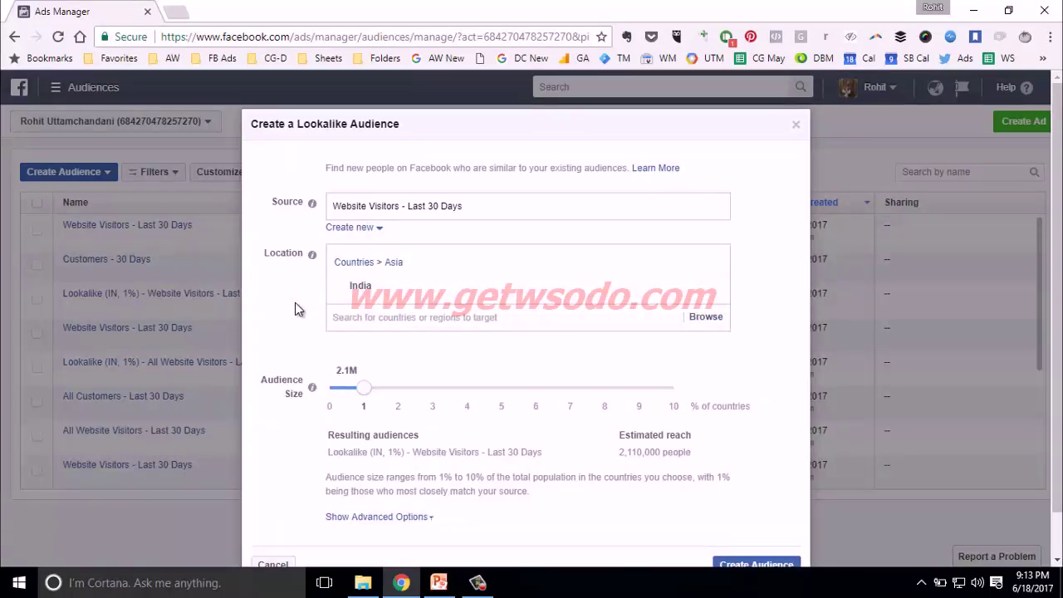
{"action": "scroll", "coordinate": [295, 308], "scroll_direction": "down", "scroll_amount": 1}
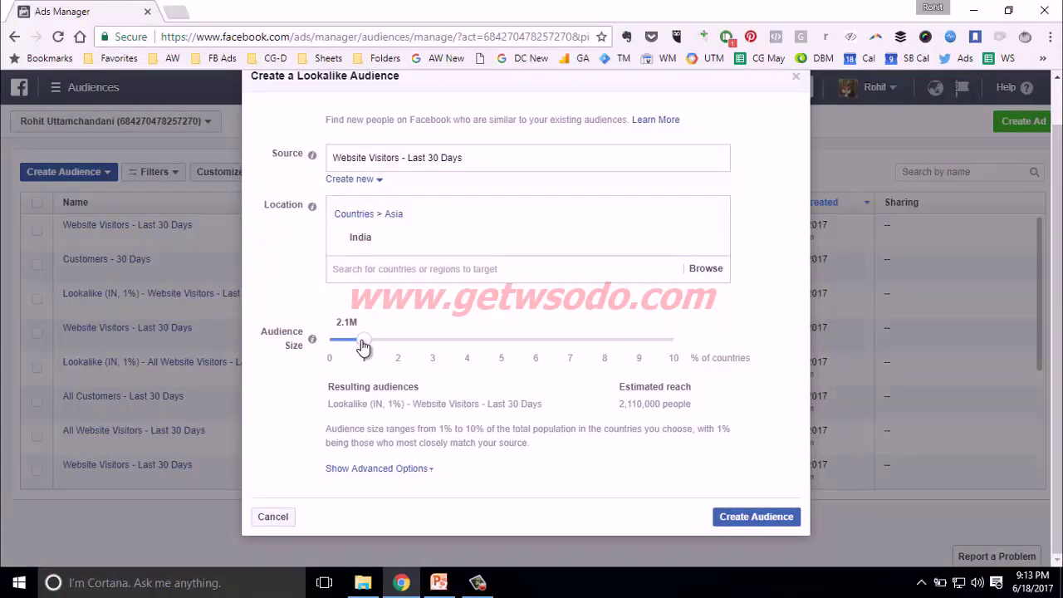
- Set the lookalike audience size to 1% of the selected country
{"action": "mouse_move", "coordinate": [363, 346]}
{"action": "left_mouse_down"}
{"action": "mouse_move", "coordinate": [639, 343]}
{"action": "mouse_move", "coordinate": [368, 345]}
{"action": "left_mouse_up"}
{"action": "mouse_move", "coordinate": [378, 345]}
{"action": "left_mouse_down"}
{"action": "mouse_move", "coordinate": [631, 343]}
{"action": "mouse_move", "coordinate": [370, 350]}
{"action": "left_mouse_up"}
{"action": "mouse_move", "coordinate": [368, 348]}
{"action": "left_mouse_down"}
{"action": "mouse_move", "coordinate": [472, 347]}
{"action": "mouse_move", "coordinate": [367, 341]}
{"action": "left_mouse_up"}
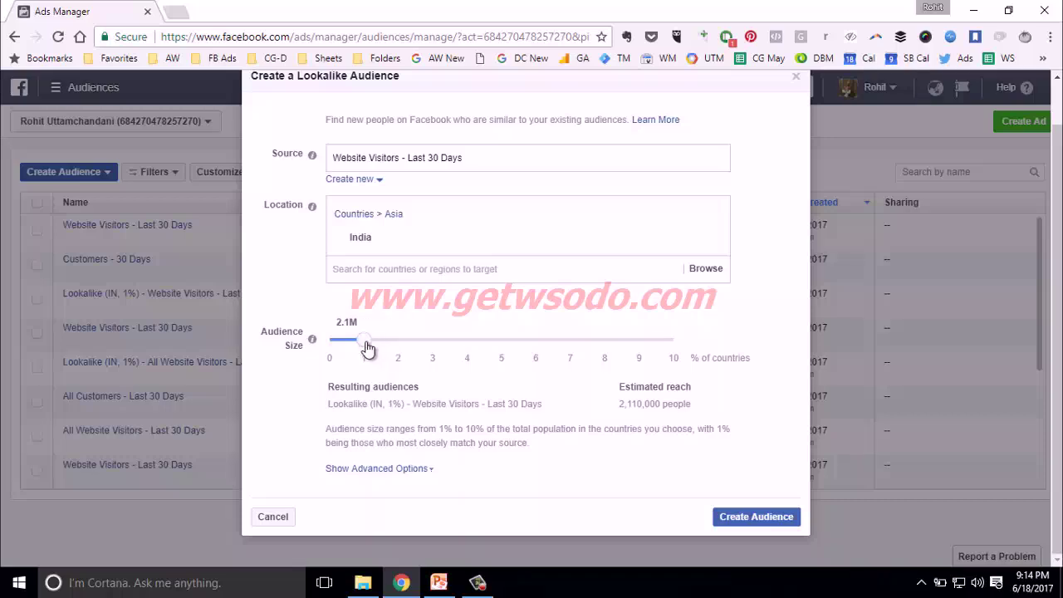
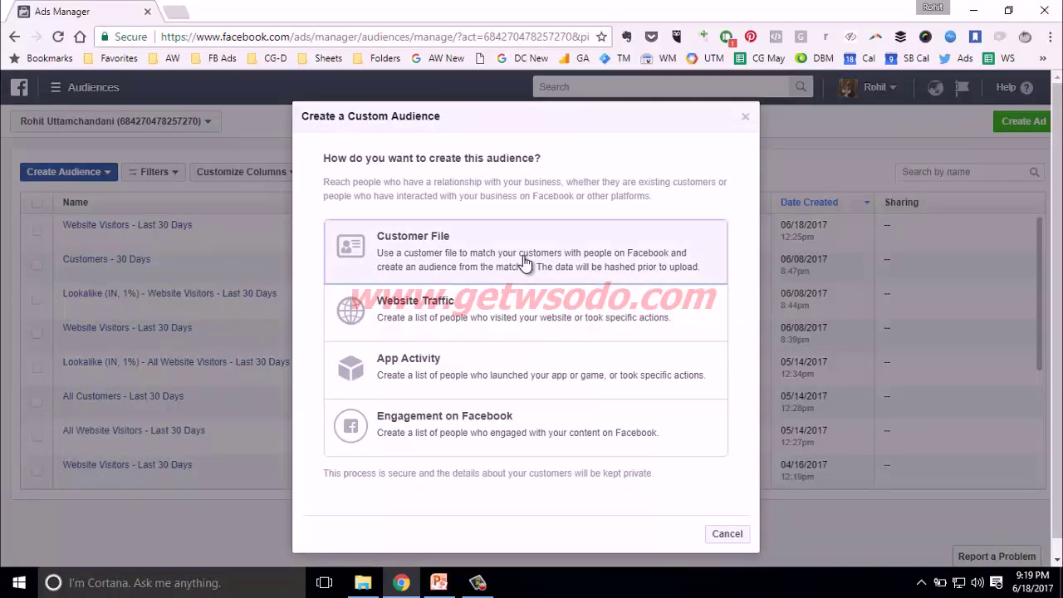
- Base the custom audience on a customer file of your own data and review the CSV or TXT upload options
{"action": "left_click", "coordinate": [524, 262]}
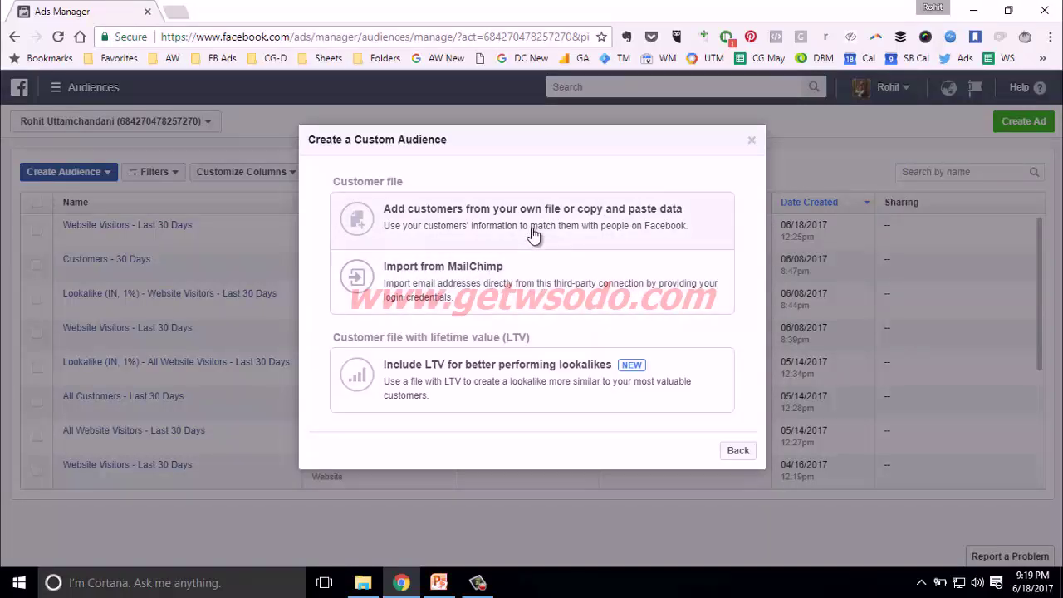
{"action": "left_click", "coordinate": [533, 235]}
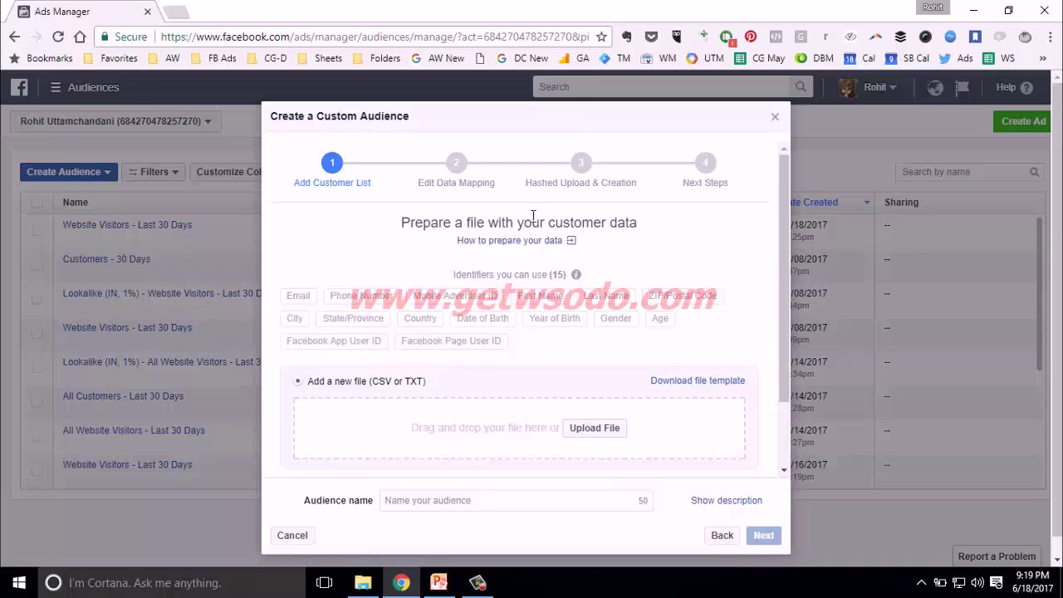
{"action": "scroll", "coordinate": [503, 270], "scroll_direction": "down", "scroll_amount": 1}
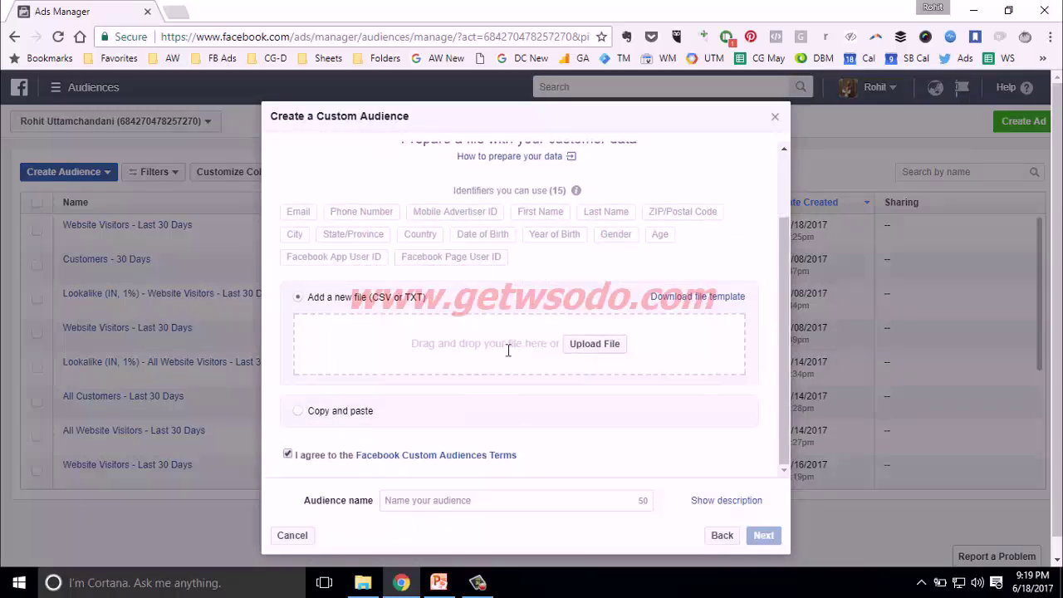
{"action": "left_click_drag", "start_coordinate": [371, 304], "coordinate": [425, 304]}
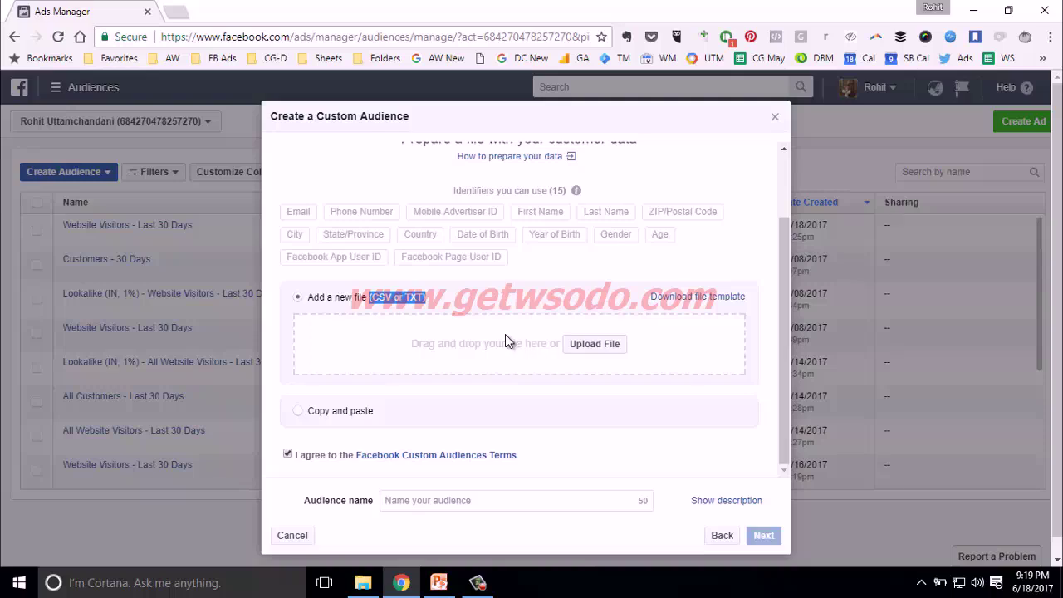
{"action": "scroll", "coordinate": [505, 334], "scroll_direction": "down", "scroll_amount": 1}
- Try the copy-and-paste option for customer data, and return to the choice of custom audience sources
{"action": "left_click", "coordinate": [320, 397]}
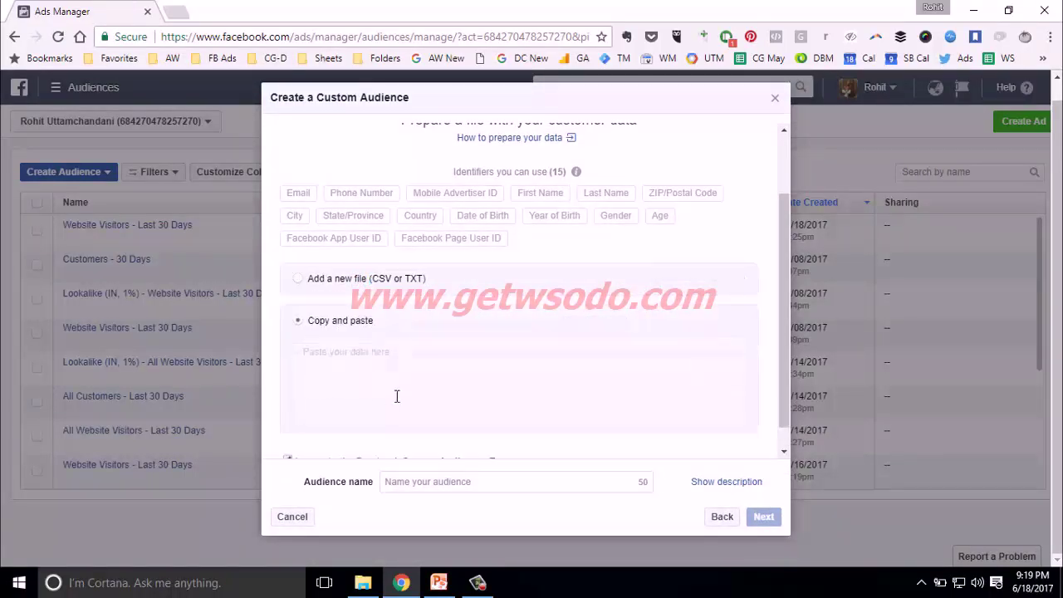
{"action": "scroll", "coordinate": [390, 366], "scroll_direction": "down", "scroll_amount": 1}
{"action": "left_click", "coordinate": [388, 343]}
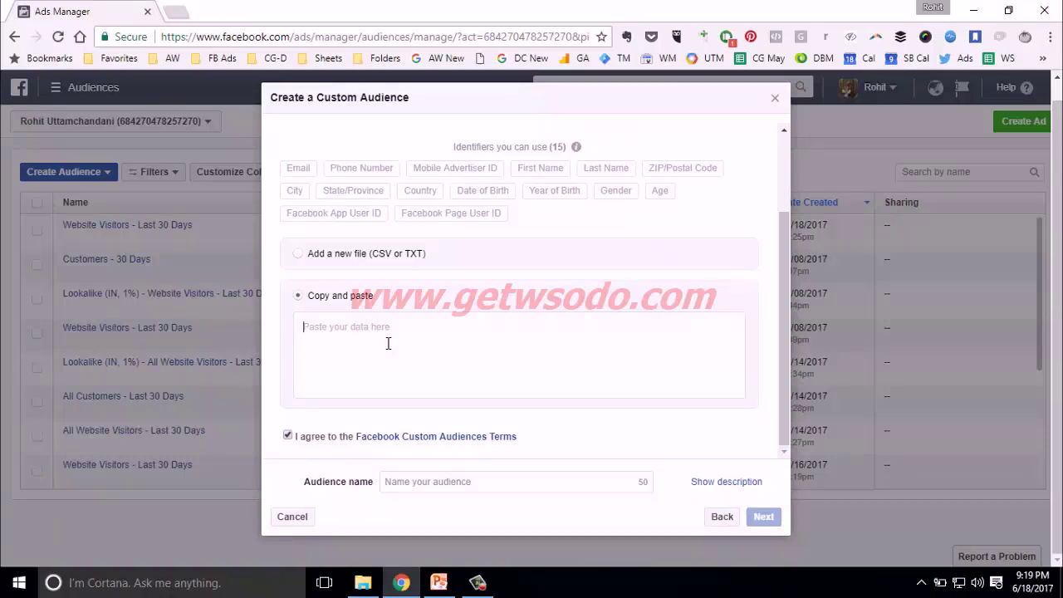
{"action": "left_click", "coordinate": [450, 484]}
{"action": "left_click", "coordinate": [716, 519]}
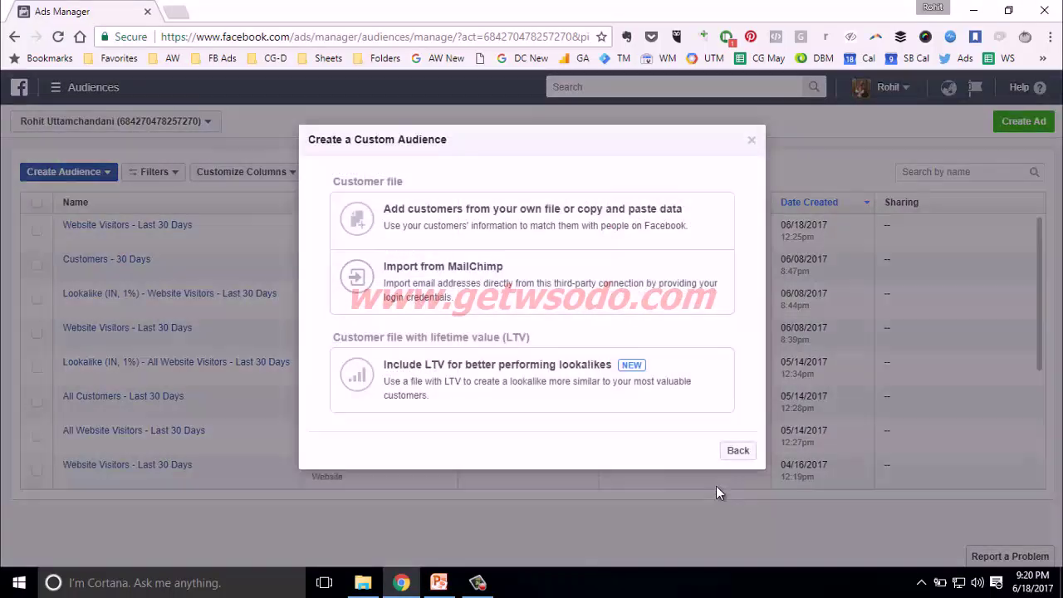
{"action": "left_click", "coordinate": [737, 453]}
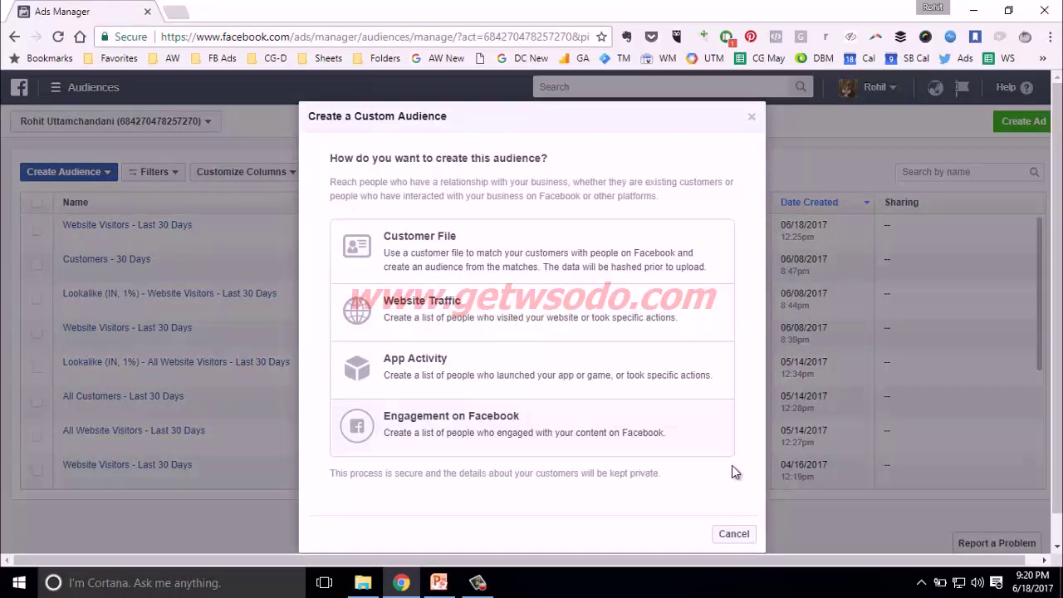
- Start a Facebook engagement custom audience based on a video post or ad and review the video-view engagement options
{"action": "left_click", "coordinate": [469, 435]}
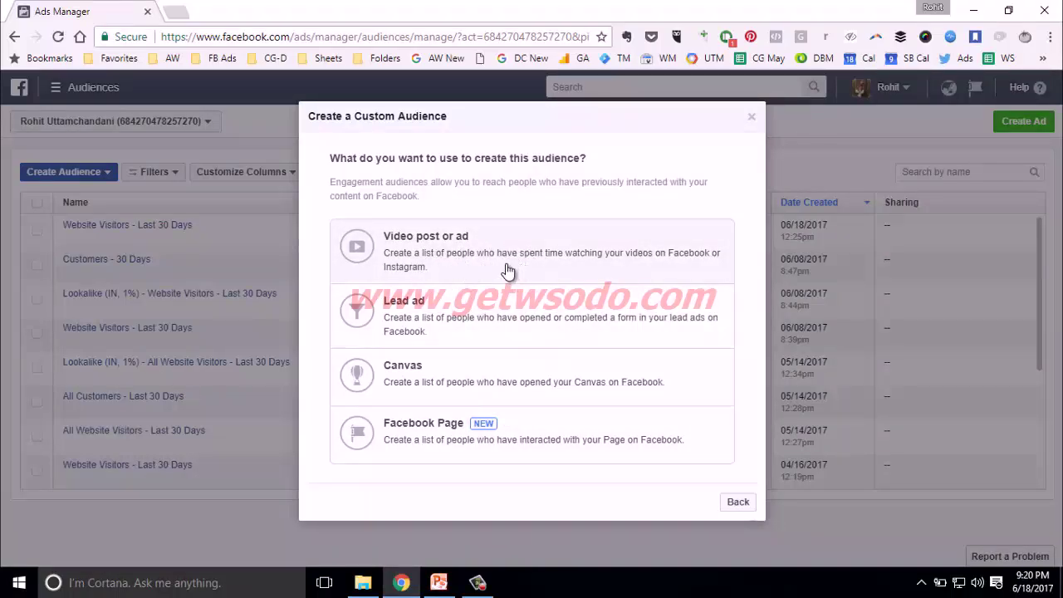
{"action": "left_click", "coordinate": [552, 263]}
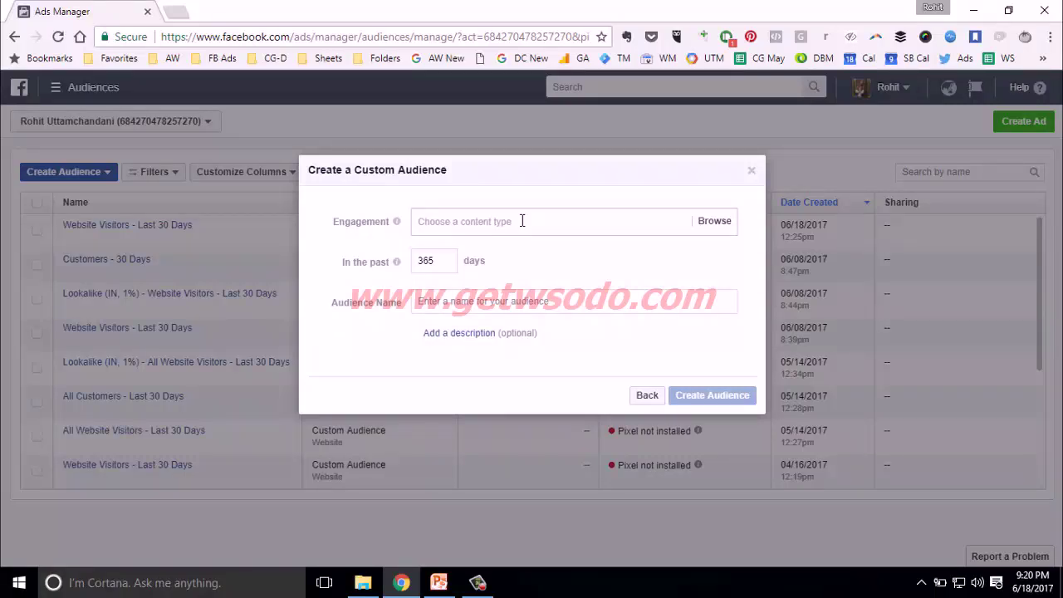
{"action": "left_click", "coordinate": [574, 222]}
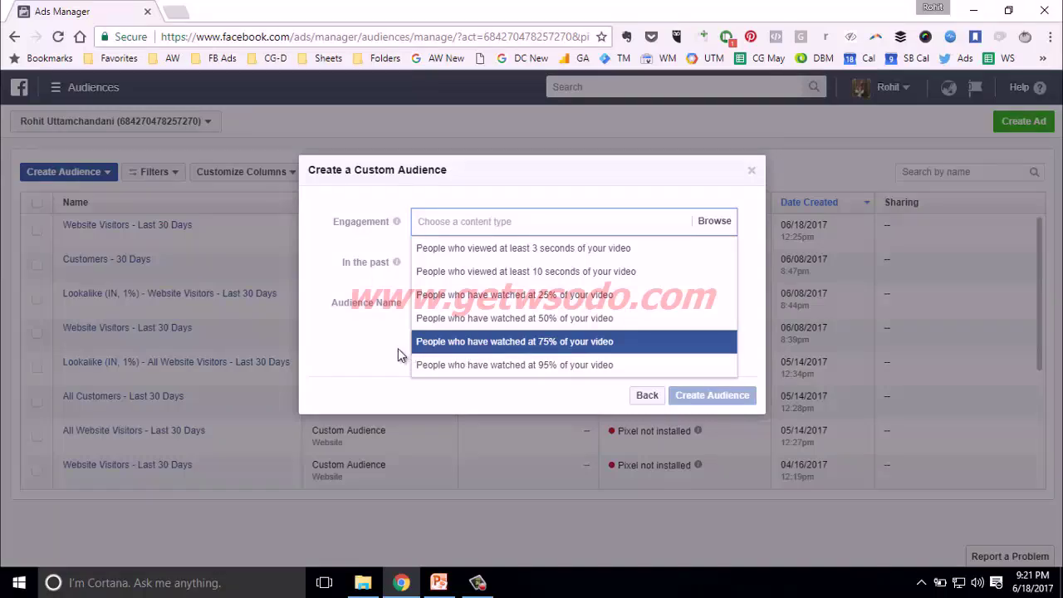
{"action": "left_click", "coordinate": [362, 353]}
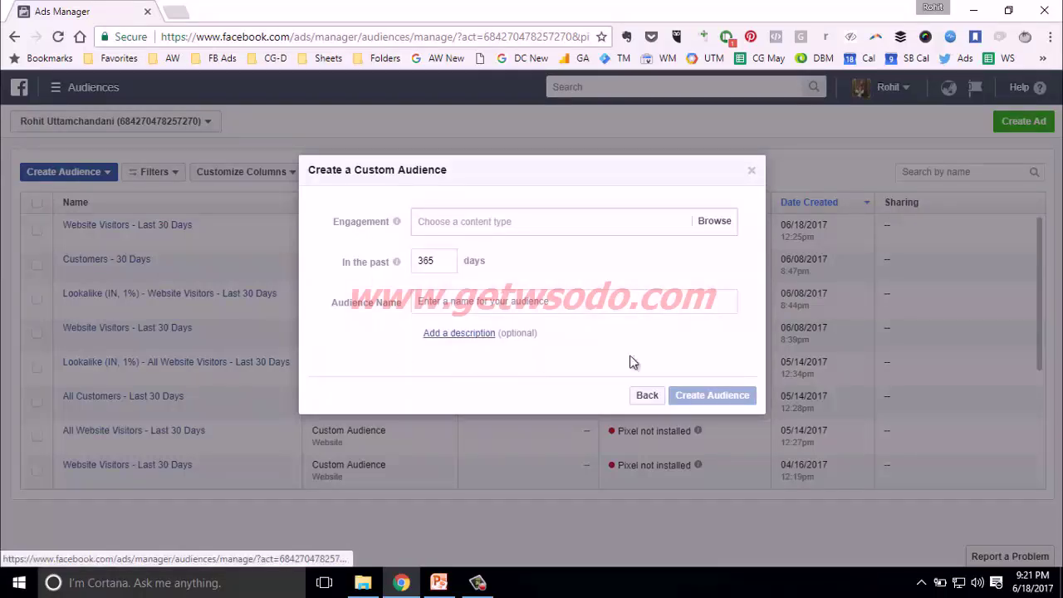
- Open the lead ad engagement audience setup, review which form openers it can include, and return to the engagement source choices
{"action": "left_click", "coordinate": [644, 397]}
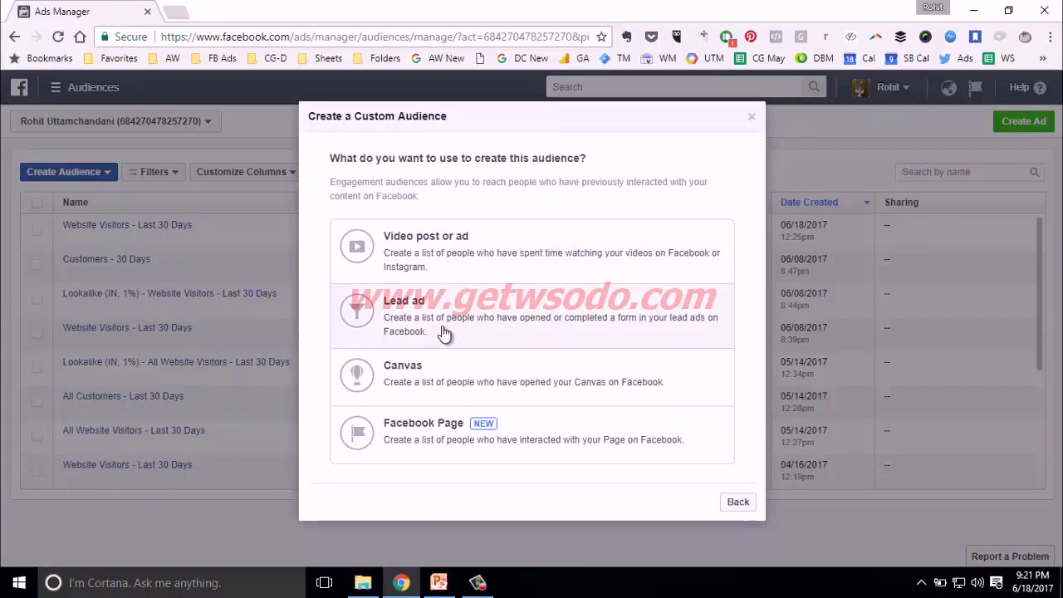
{"action": "left_click", "coordinate": [516, 327]}
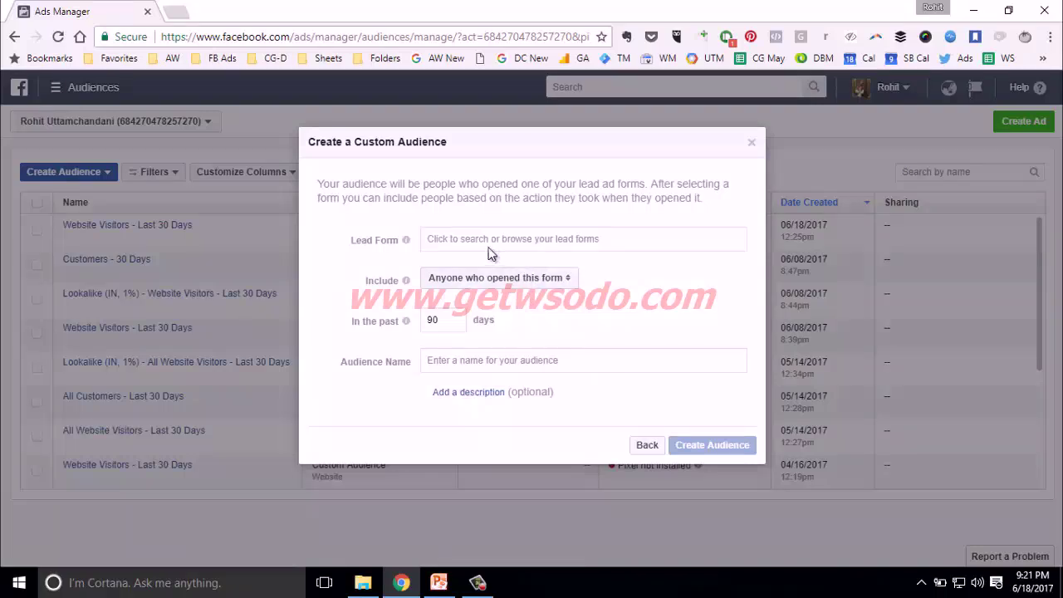
{"action": "left_click", "coordinate": [545, 281]}
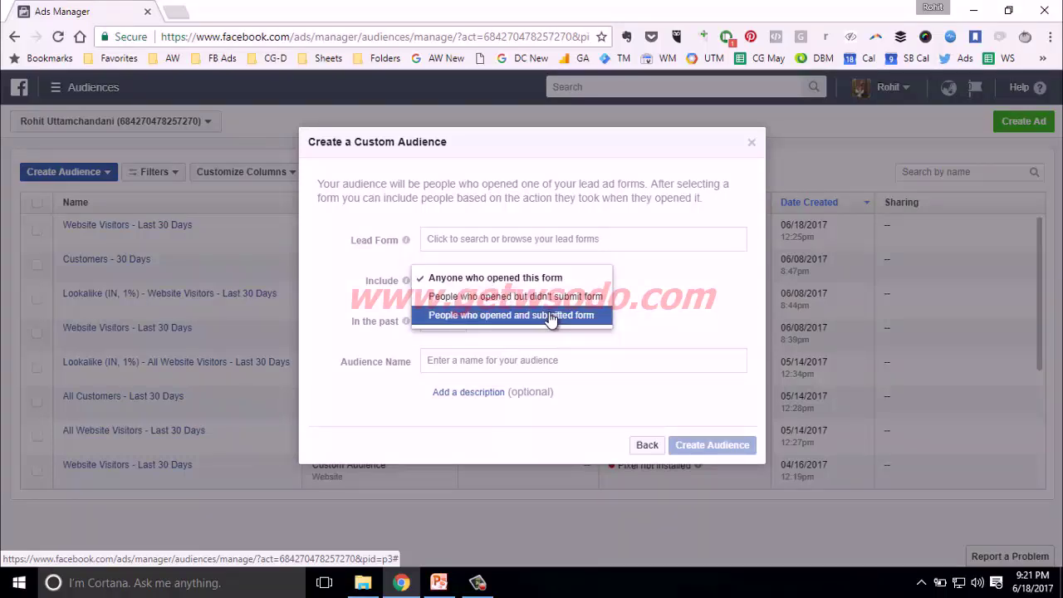
{"action": "left_click", "coordinate": [658, 321]}
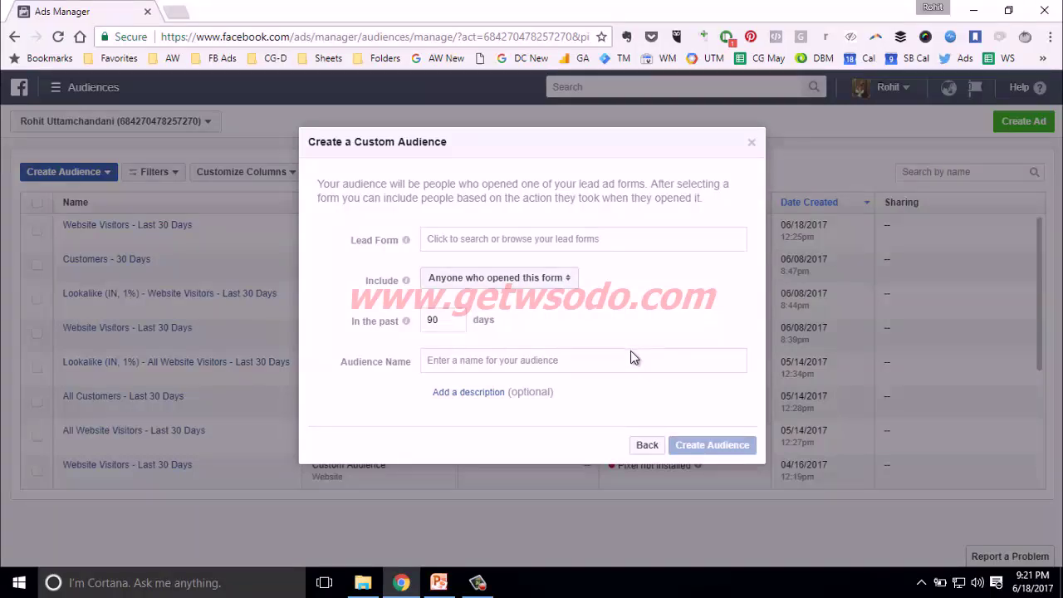
{"action": "left_click", "coordinate": [647, 447]}
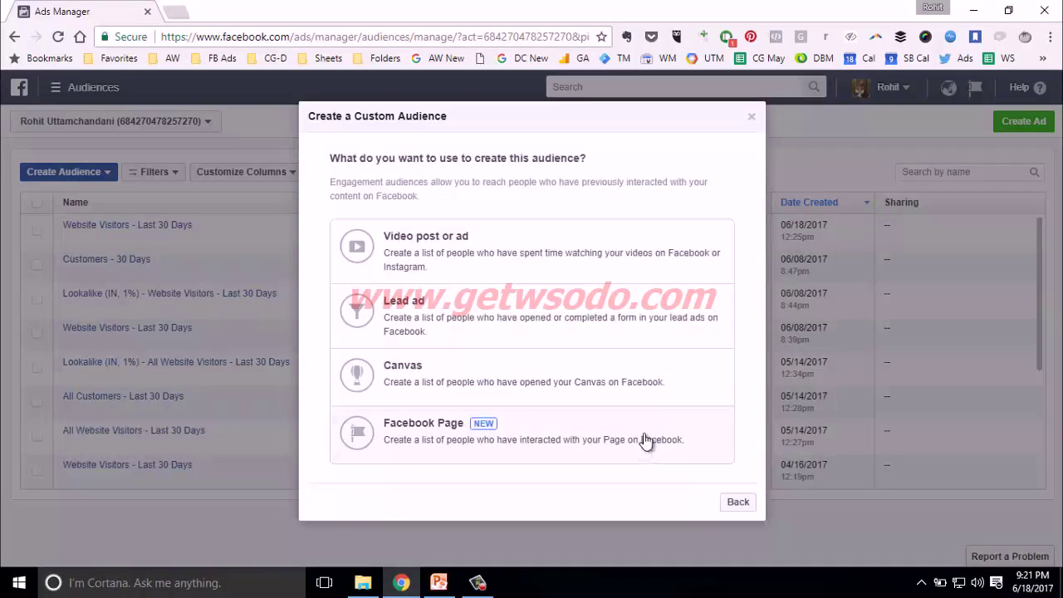
- Open the Canvas engagement audience setup, review its options for whom to include, and go back to the engagement sources
{"action": "left_click", "coordinate": [481, 386]}
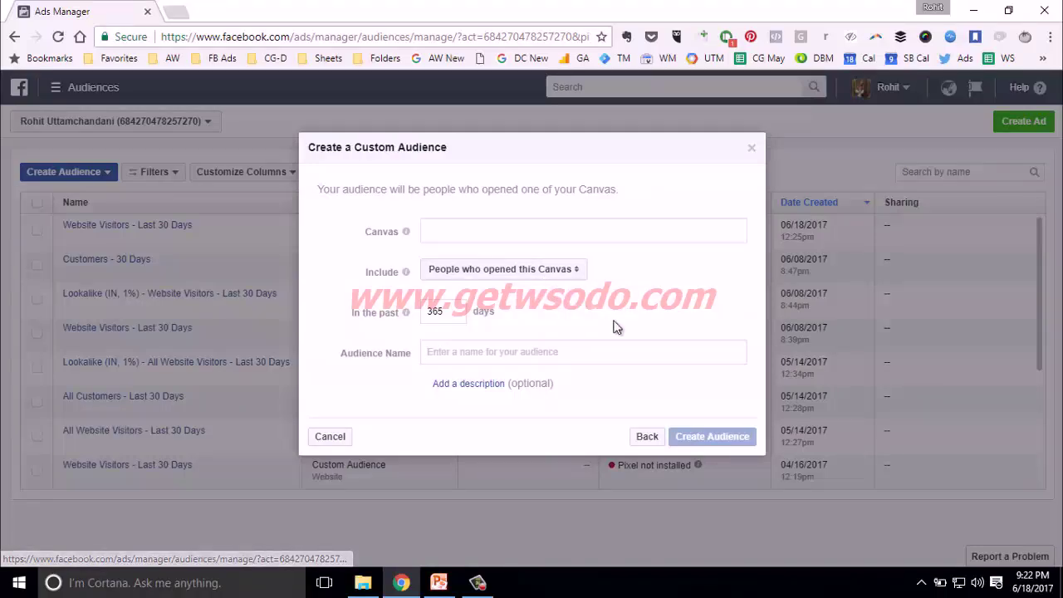
{"action": "left_click", "coordinate": [481, 270]}
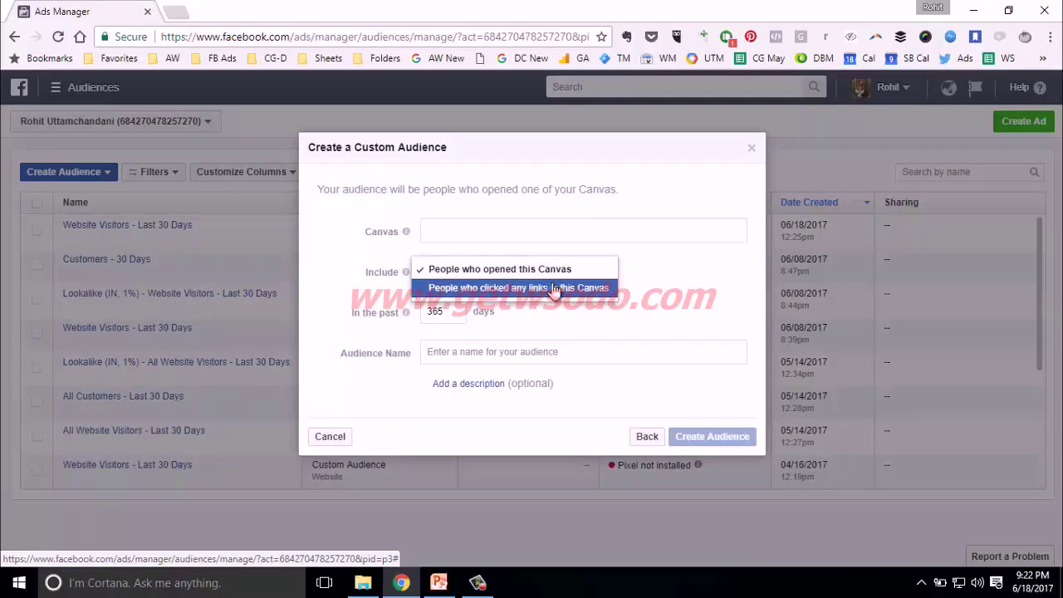
{"action": "left_click", "coordinate": [664, 298]}
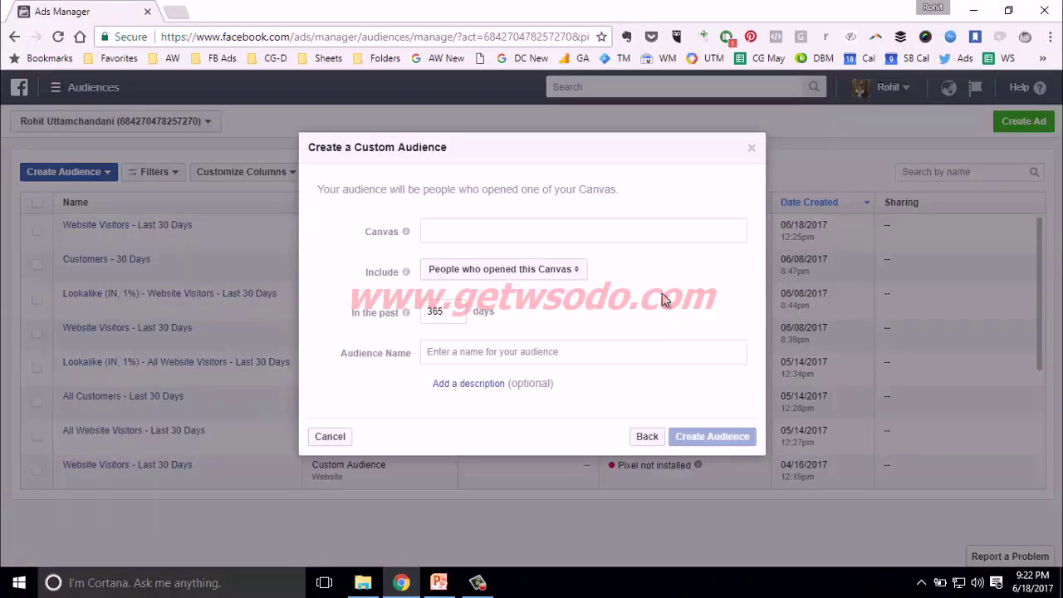
{"action": "left_click", "coordinate": [649, 437]}
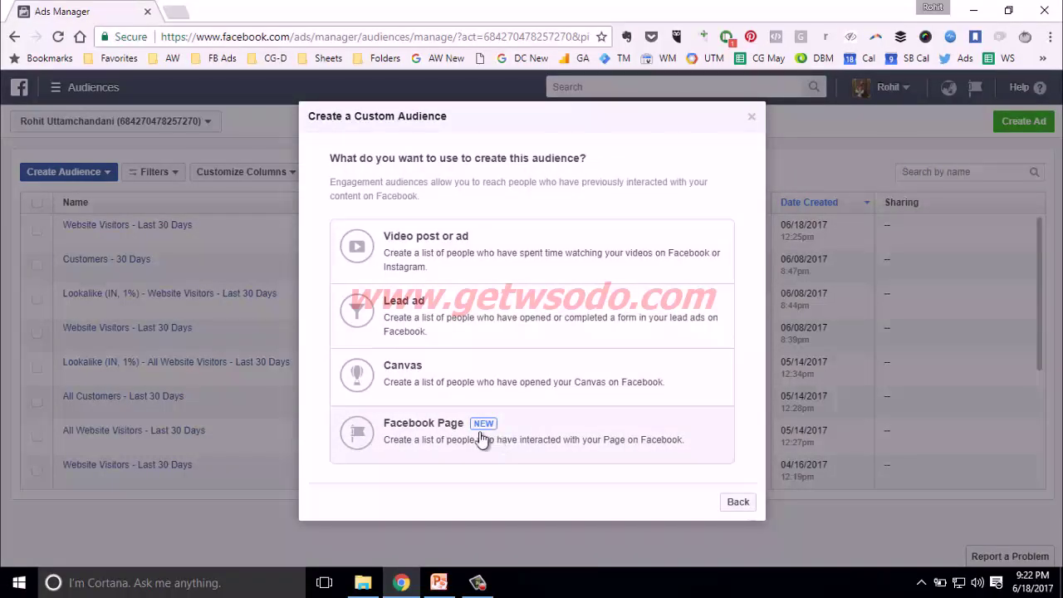